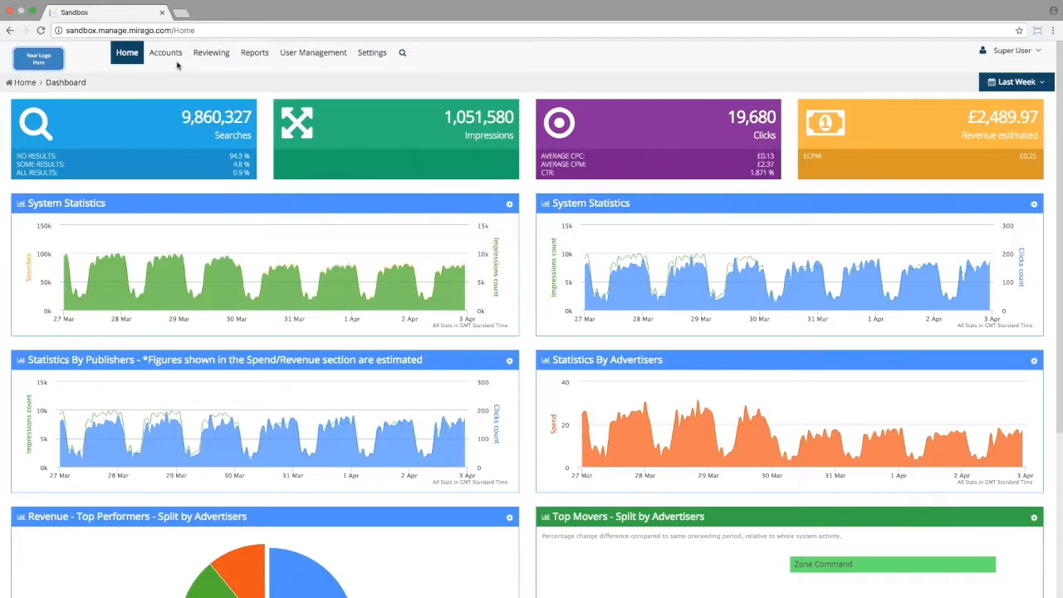
# Step: Open the reports area and start a new report using the Create Custom Report option
pyautogui.click(259, 55)
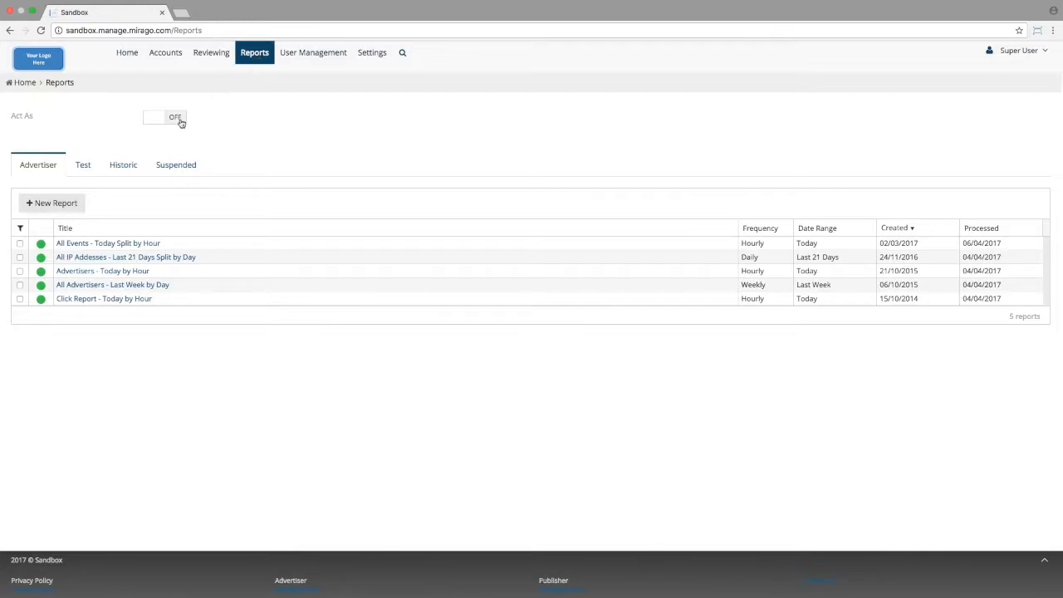
pyautogui.click(59, 204)
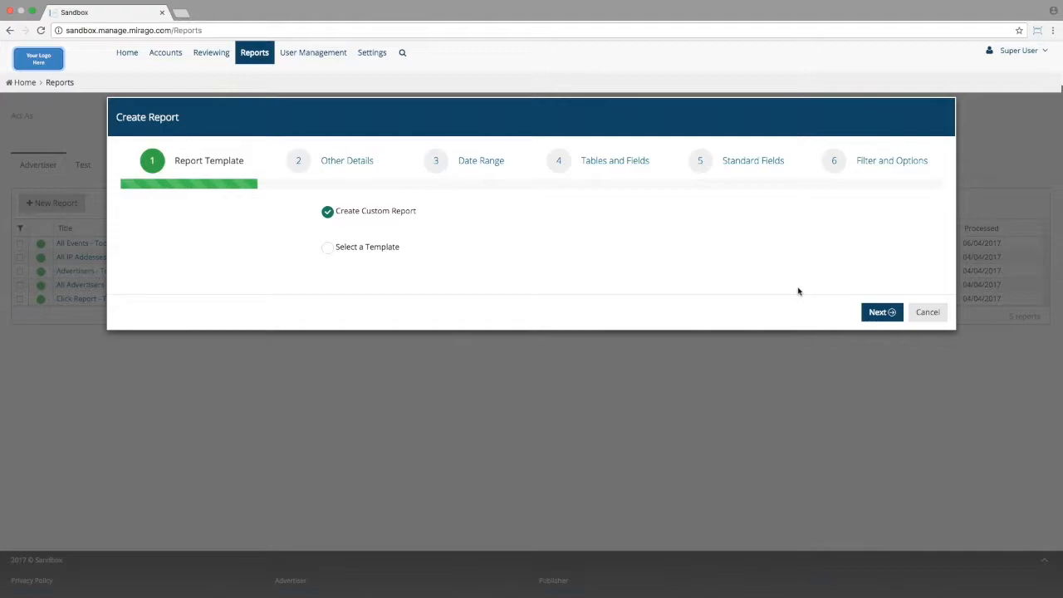
pyautogui.click(865, 313)
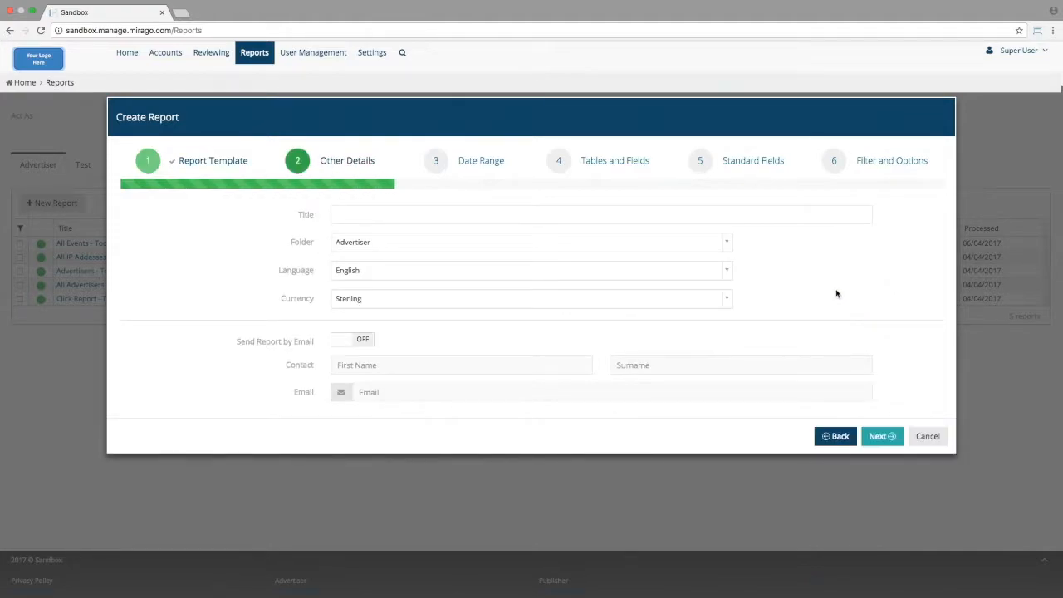
# Step: Title the report "Demonstation Advertiser Report" and keep the Advertiser folder, English language and Sterling currency after checking the alternatives
pyautogui.click(656, 215)
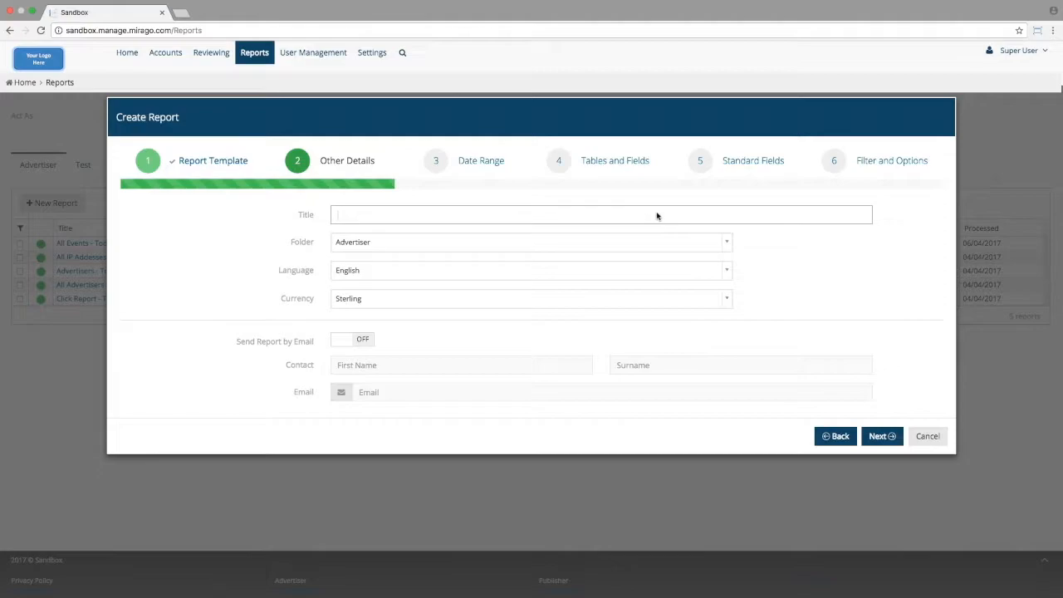
pyautogui.write('Demonstation Advertiser Report')
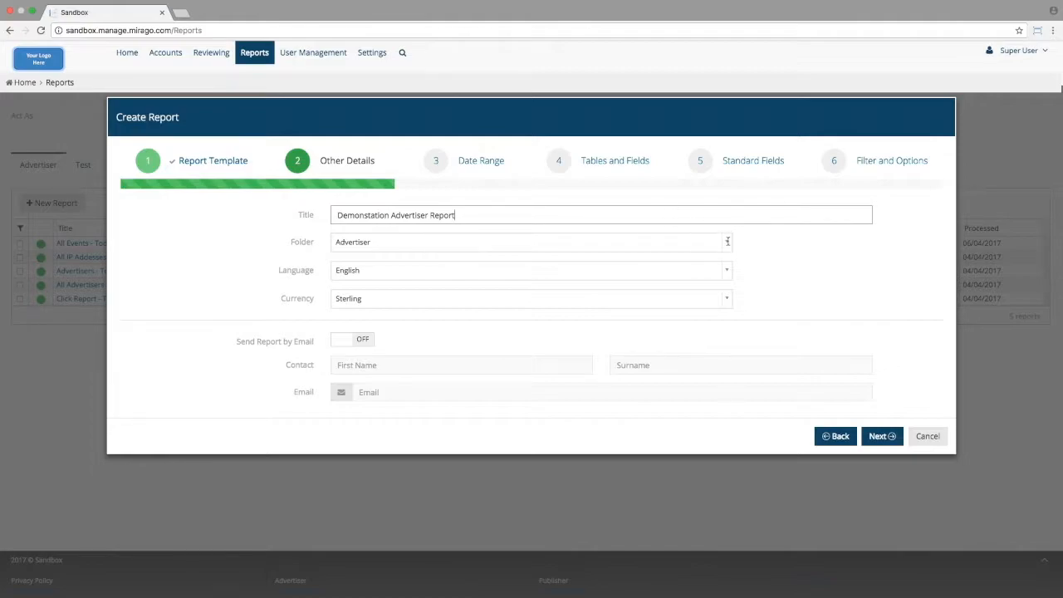
pyautogui.click(727, 241)
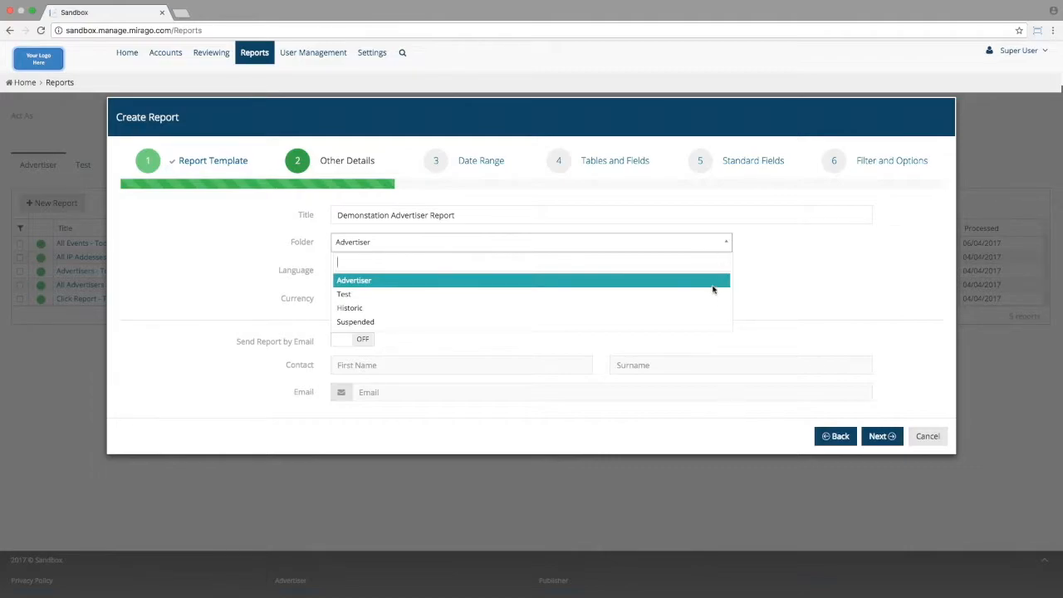
pyautogui.click(727, 246)
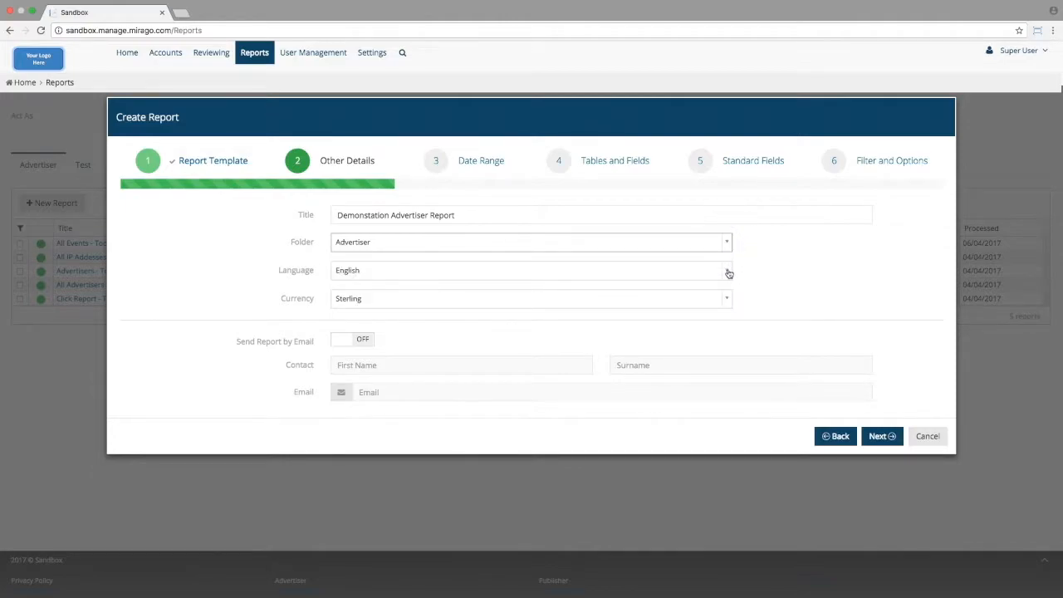
pyautogui.click(727, 272)
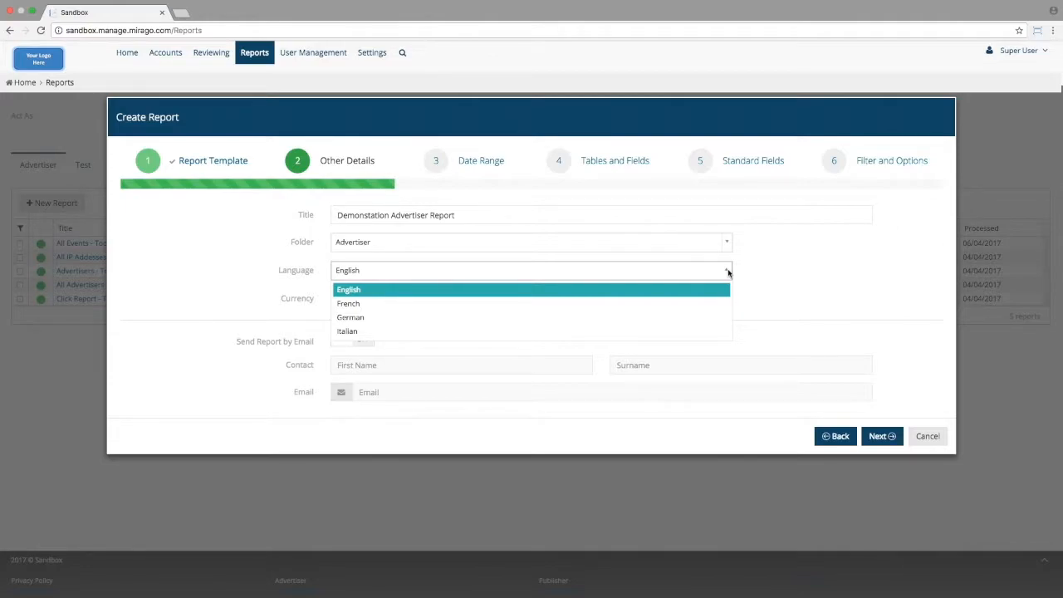
pyautogui.click(727, 272)
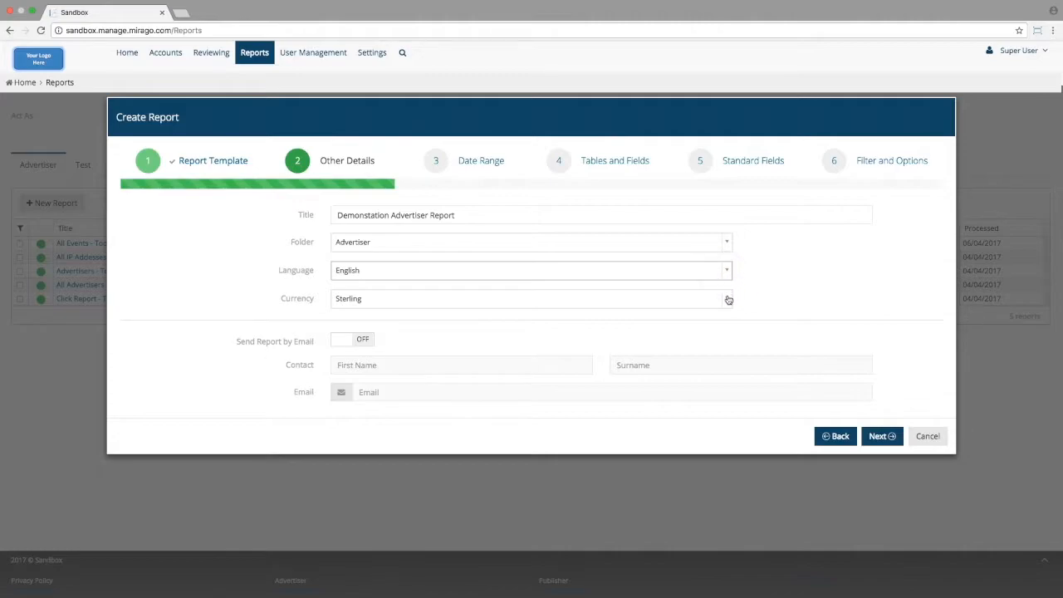
pyautogui.click(728, 299)
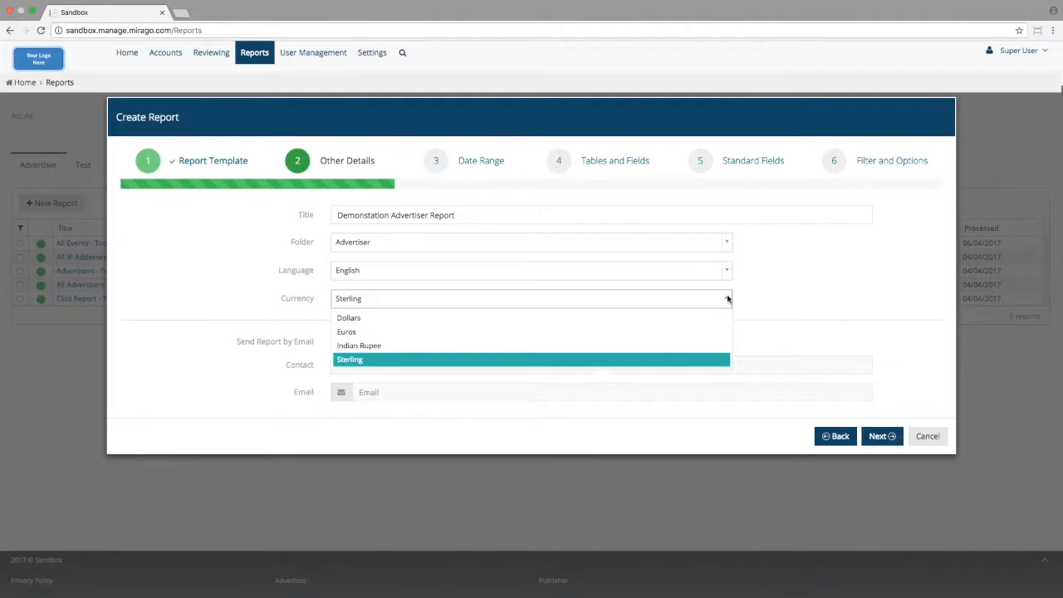
pyautogui.click(727, 298)
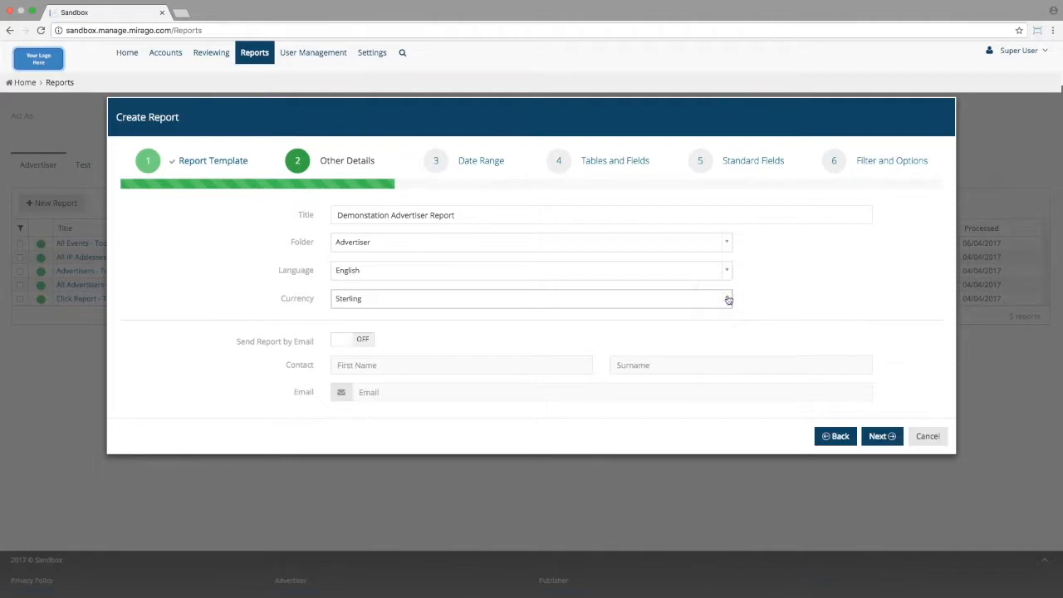
# Step: Leave sending the report by email switched off and continue to the date range settings
pyautogui.click(339, 340)
pyautogui.click(366, 340)
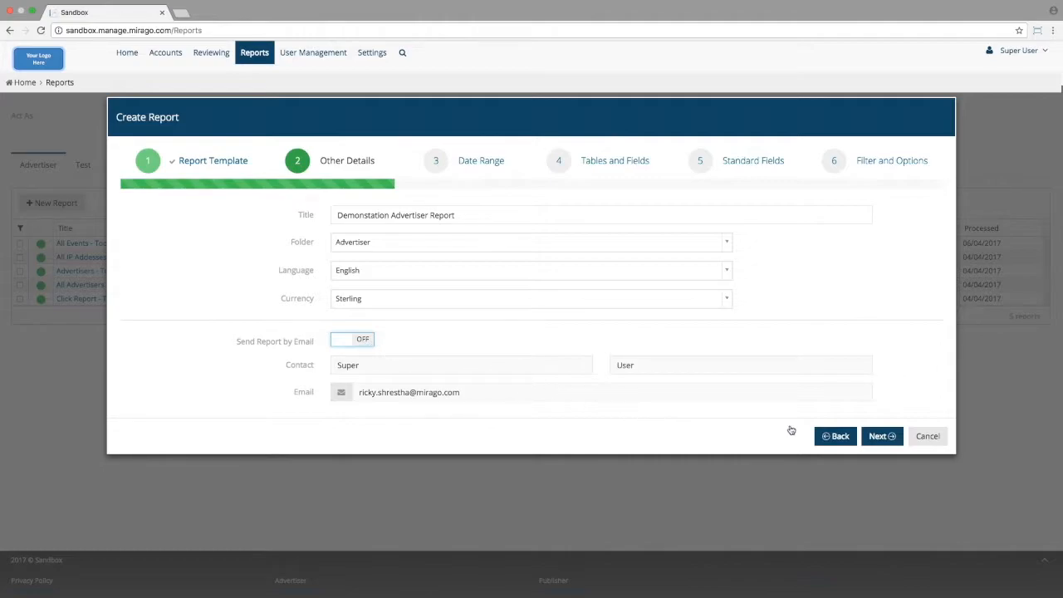
pyautogui.click(878, 436)
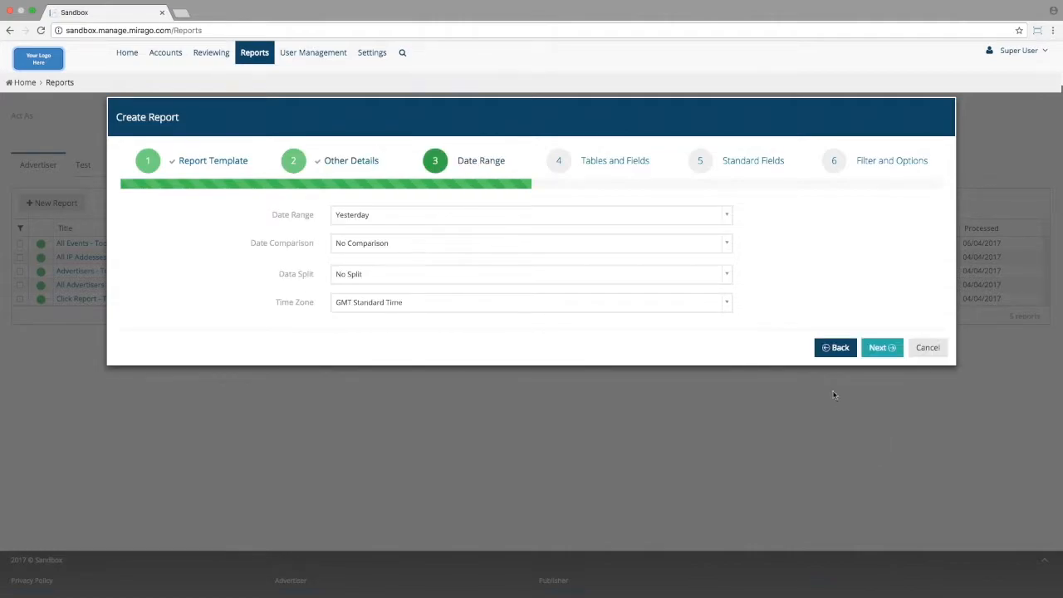
# Step: Try the Specific Date option with its calendar and the Today option as the report's date range
pyautogui.click(727, 216)
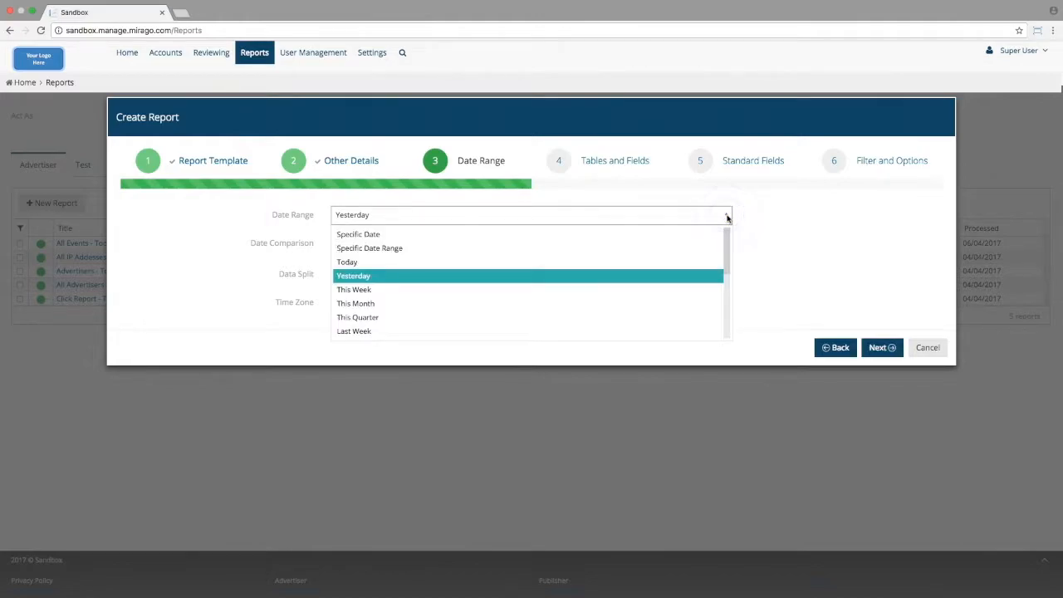
pyautogui.click(706, 235)
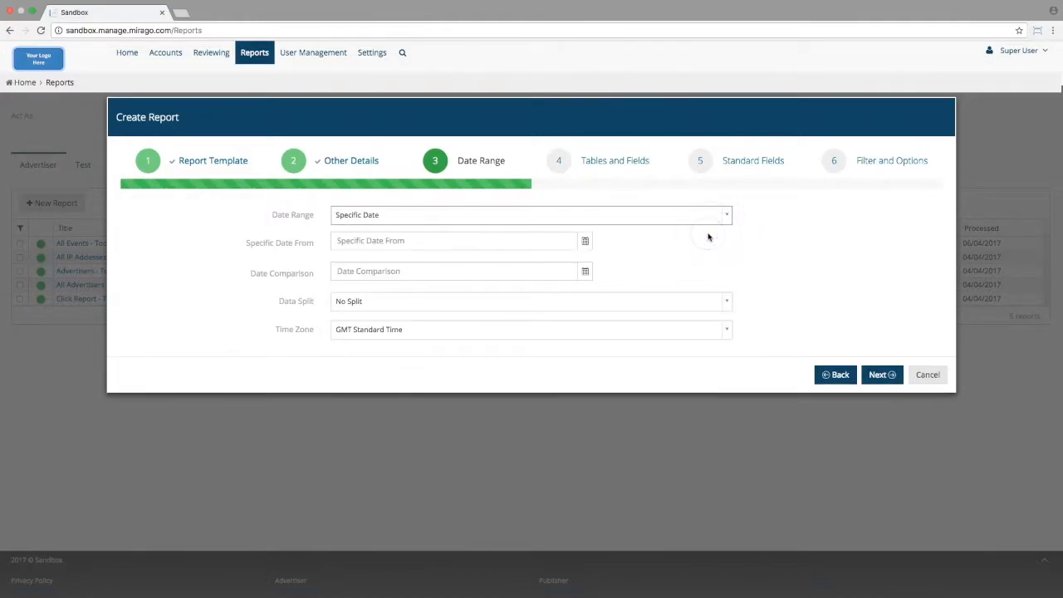
pyautogui.click(585, 242)
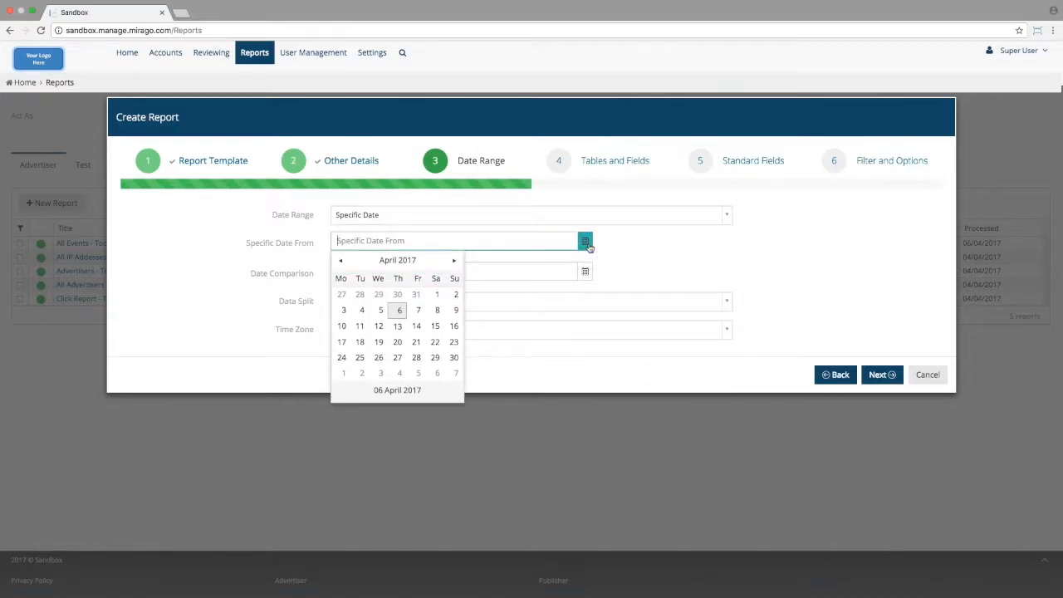
pyautogui.click(585, 242)
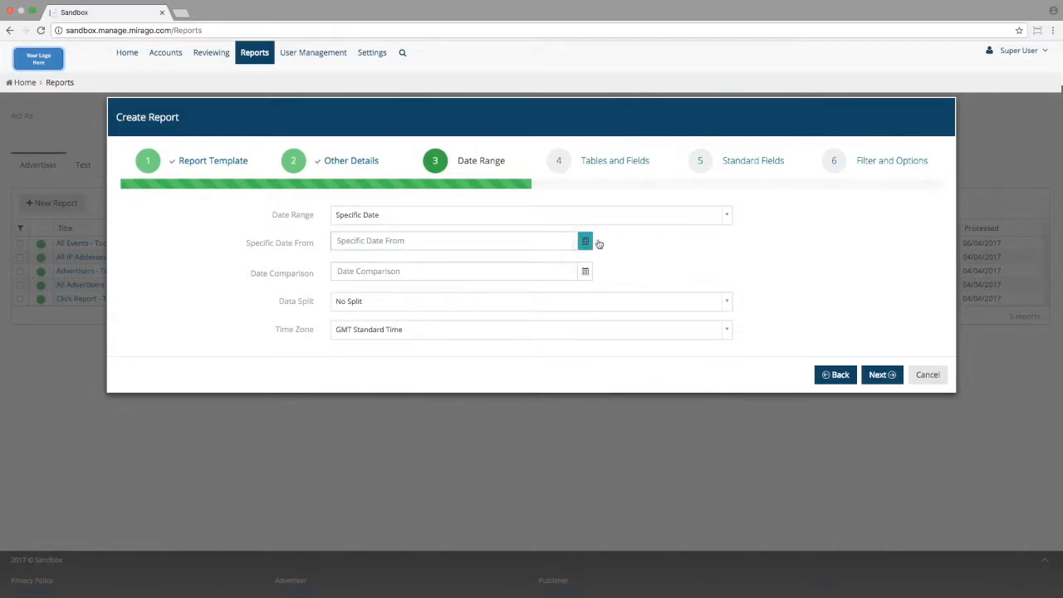
pyautogui.click(728, 215)
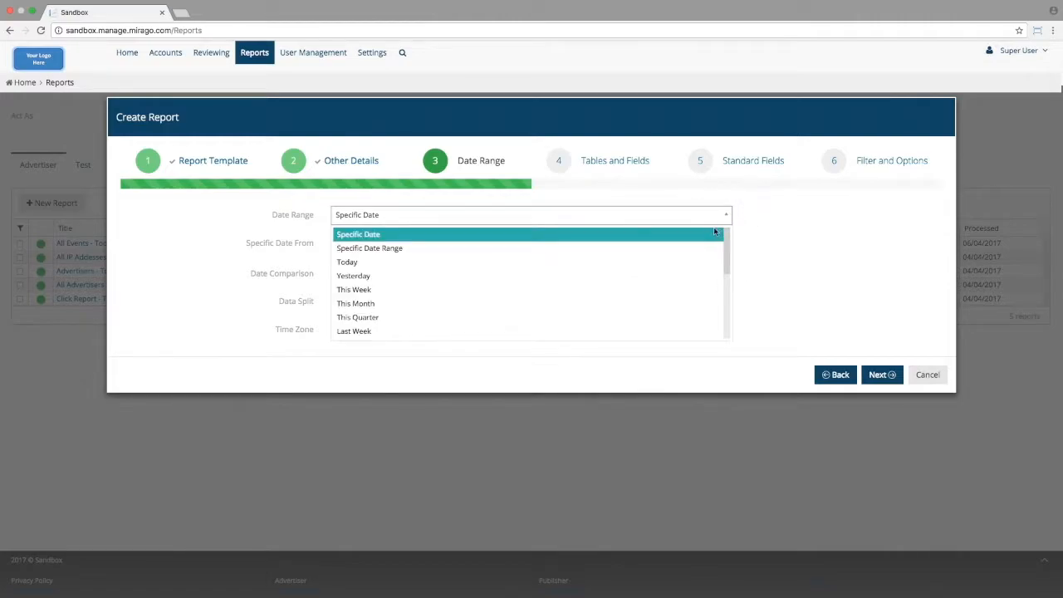
pyautogui.click(340, 263)
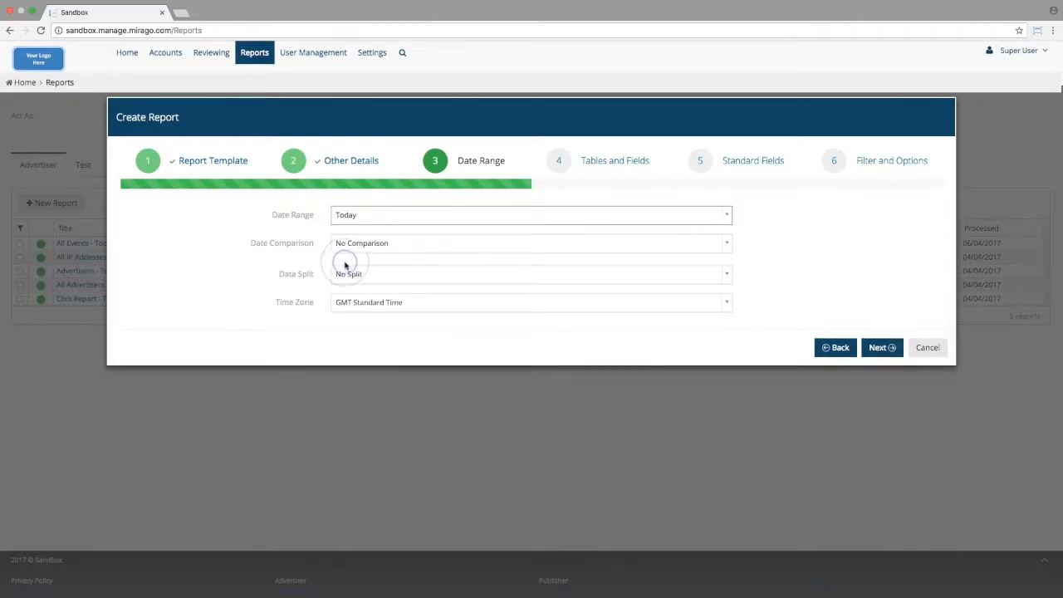
# Step: Set the report's date range to Yesterday and keep the date comparison at No Comparison
pyautogui.click(389, 216)
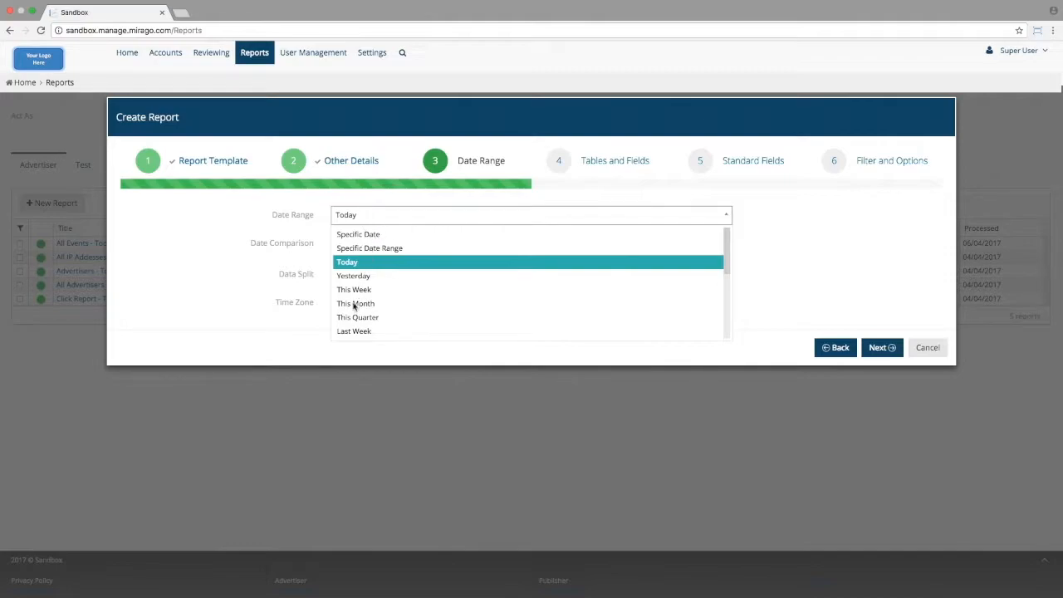
pyautogui.click(727, 215)
pyautogui.click(727, 215)
pyautogui.click(706, 277)
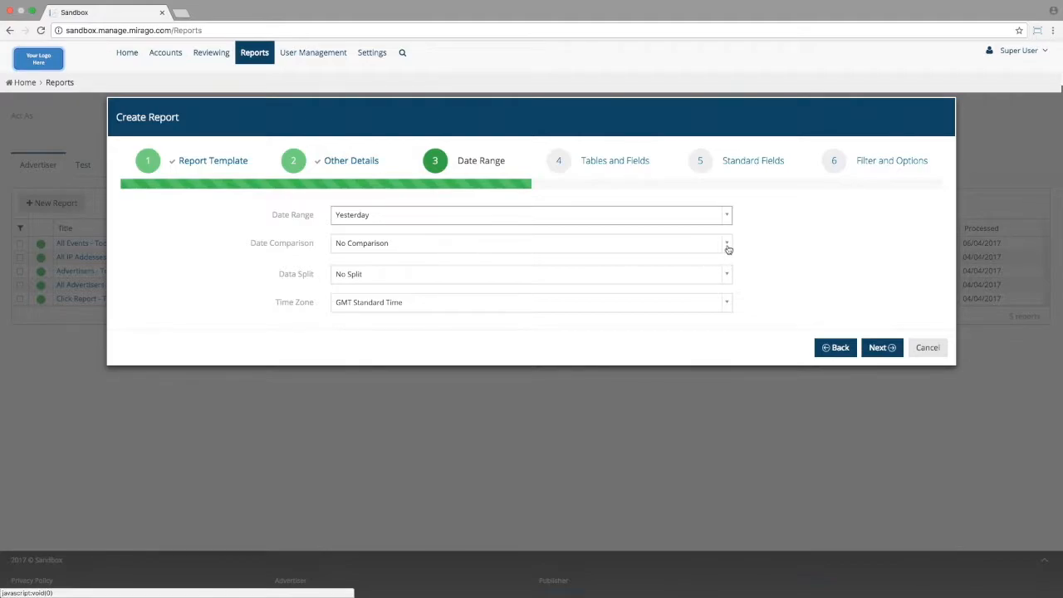
pyautogui.click(727, 246)
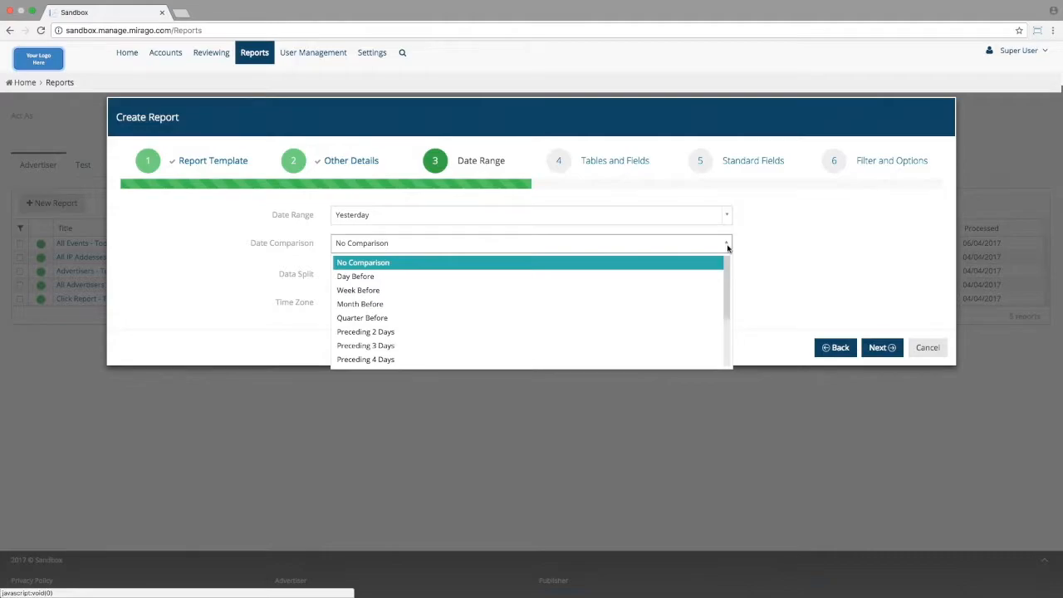
pyautogui.click(728, 247)
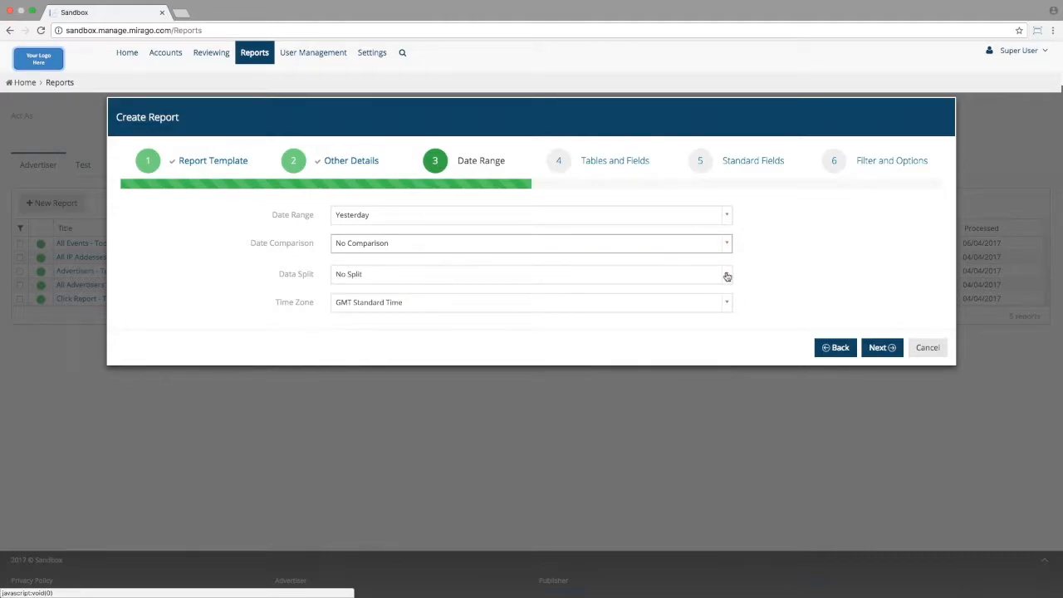
# Step: Set the data split to Hourly (Untotalled), keep GMT Standard Time, and continue to the tables and fields
pyautogui.click(728, 275)
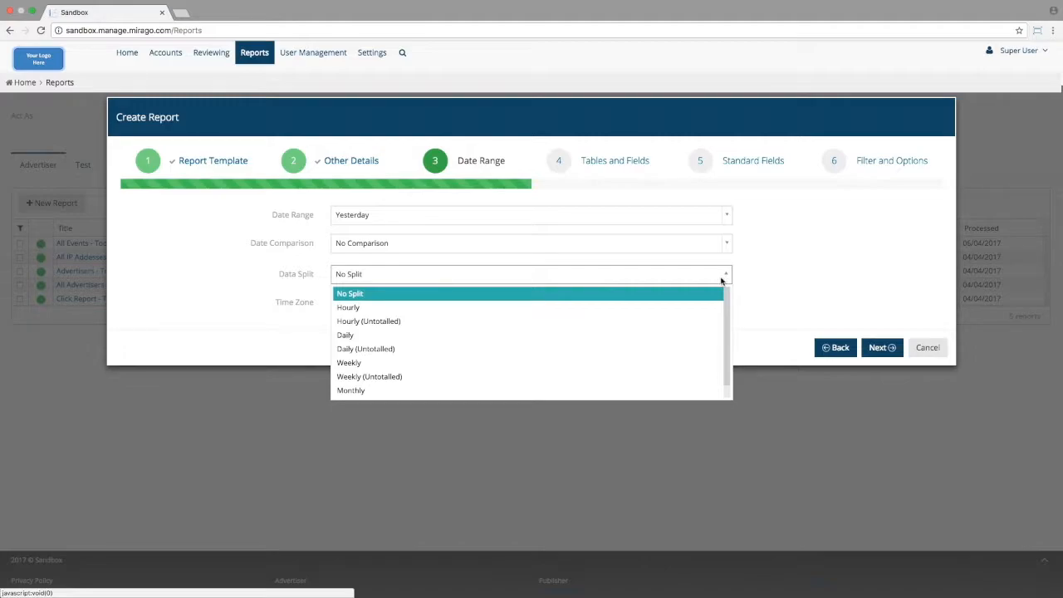
pyautogui.click(554, 324)
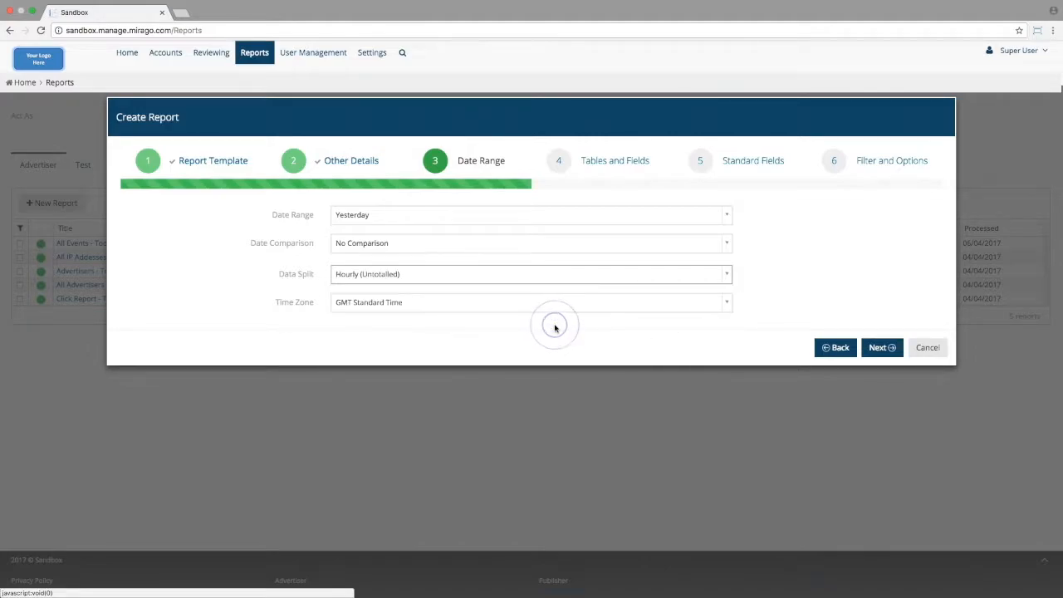
pyautogui.click(727, 304)
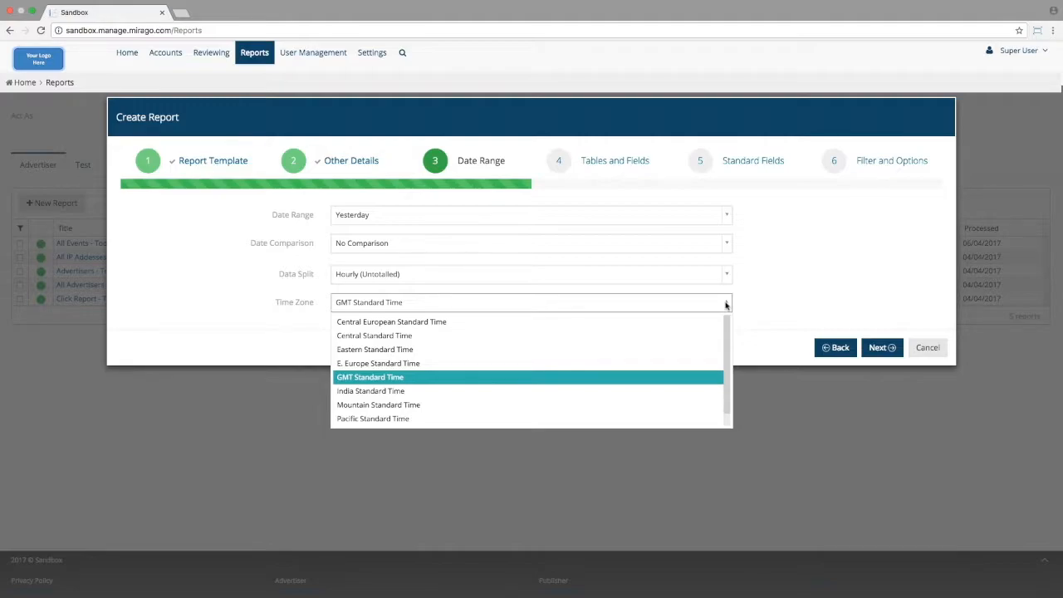
pyautogui.click(725, 305)
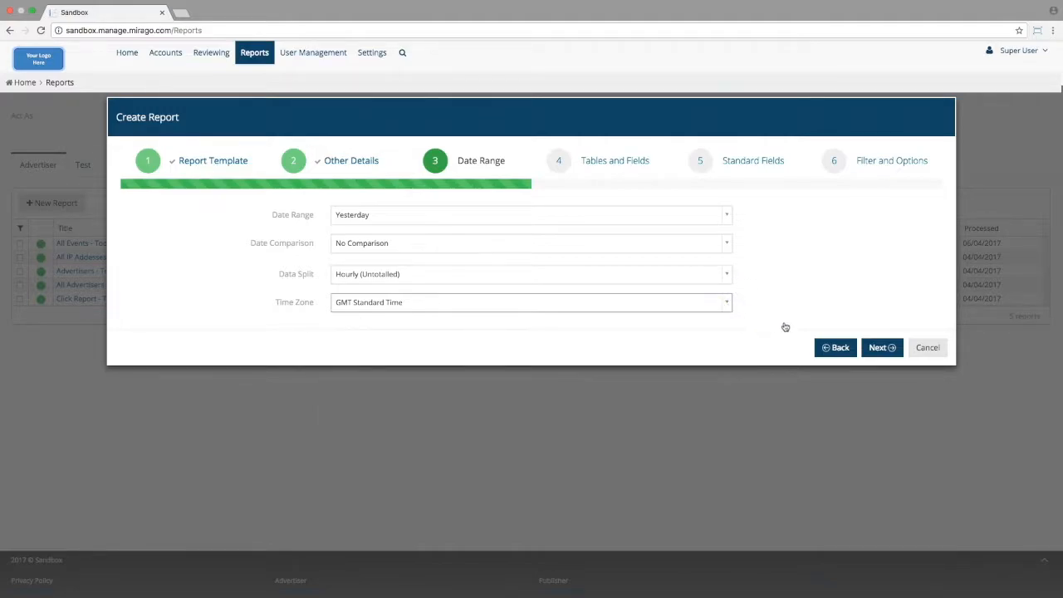
pyautogui.click(879, 347)
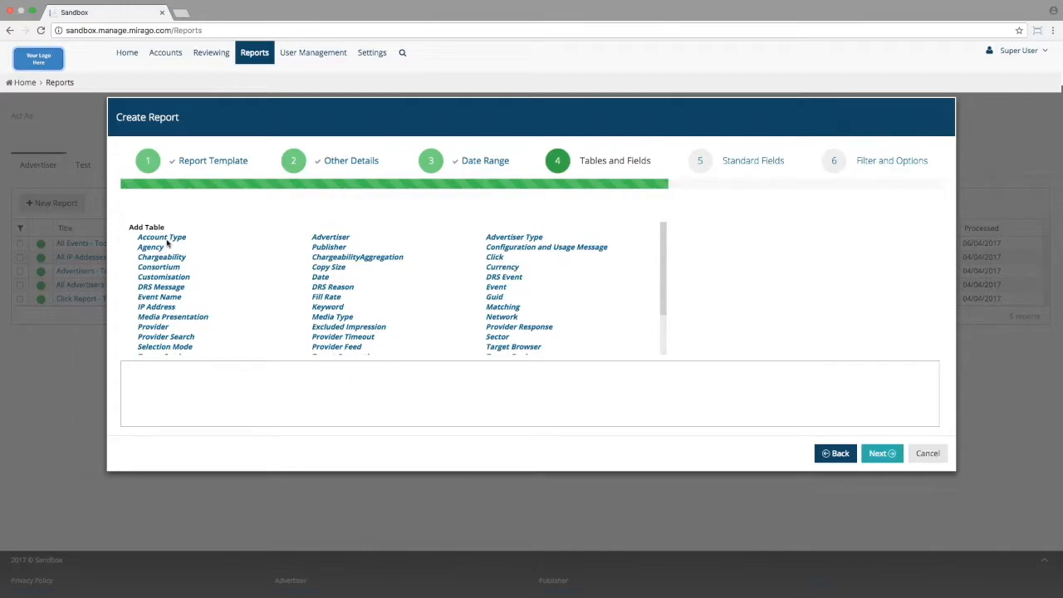
# Step: Add the Advertiser table, look through its available fields, and remove the table from the report again
pyautogui.click(324, 239)
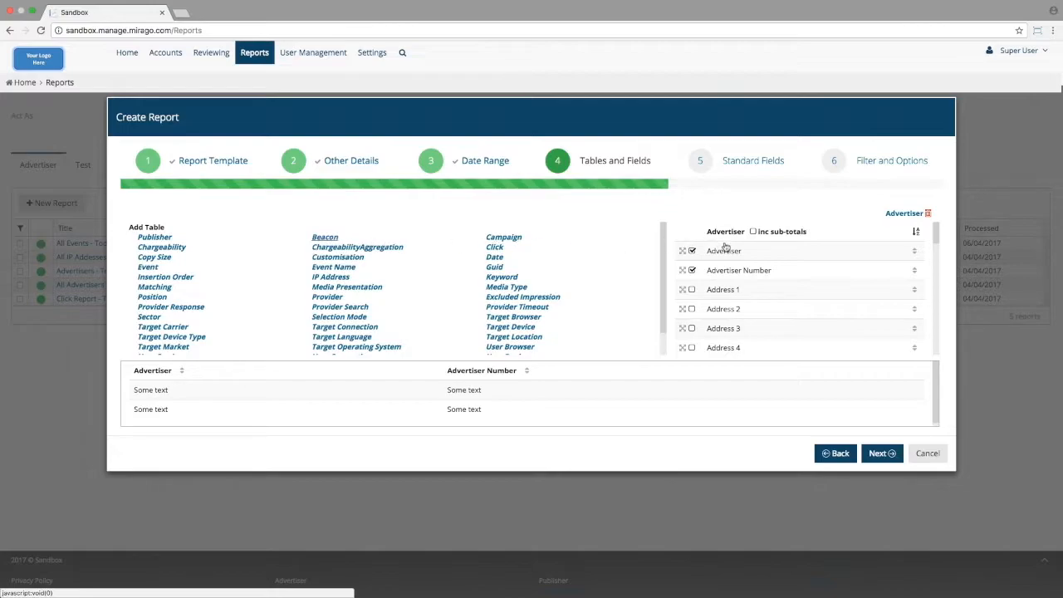
pyautogui.scroll(-1, 726, 308)
pyautogui.scroll(-2, 726, 309)
pyautogui.scroll(-3, 726, 310)
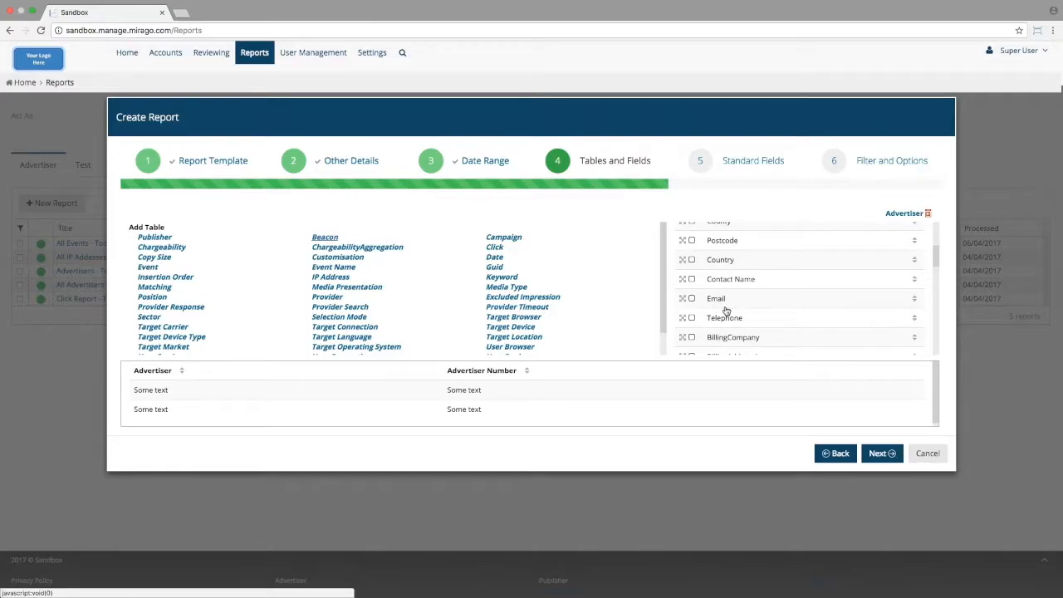
pyautogui.scroll(-10, 726, 311)
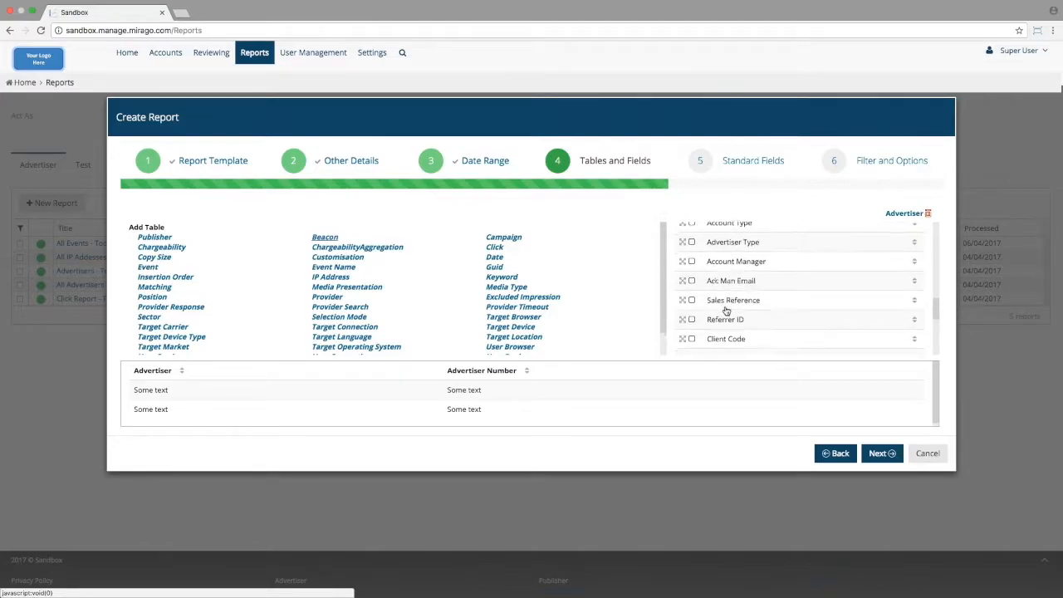
pyautogui.scroll(-2, 726, 310)
pyautogui.scroll(-2, 726, 310)
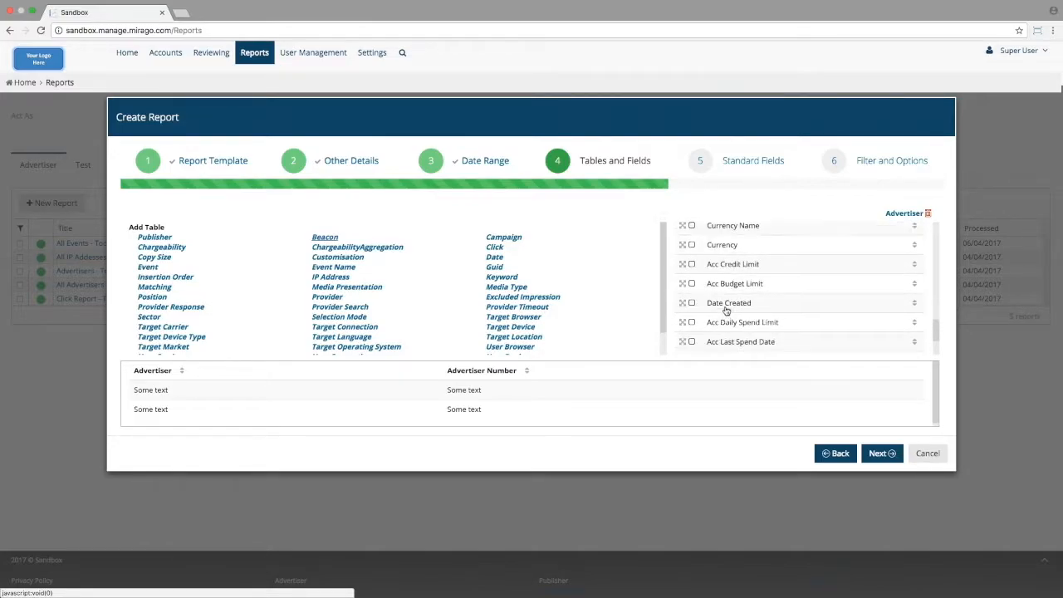
pyautogui.scroll(15, 726, 311)
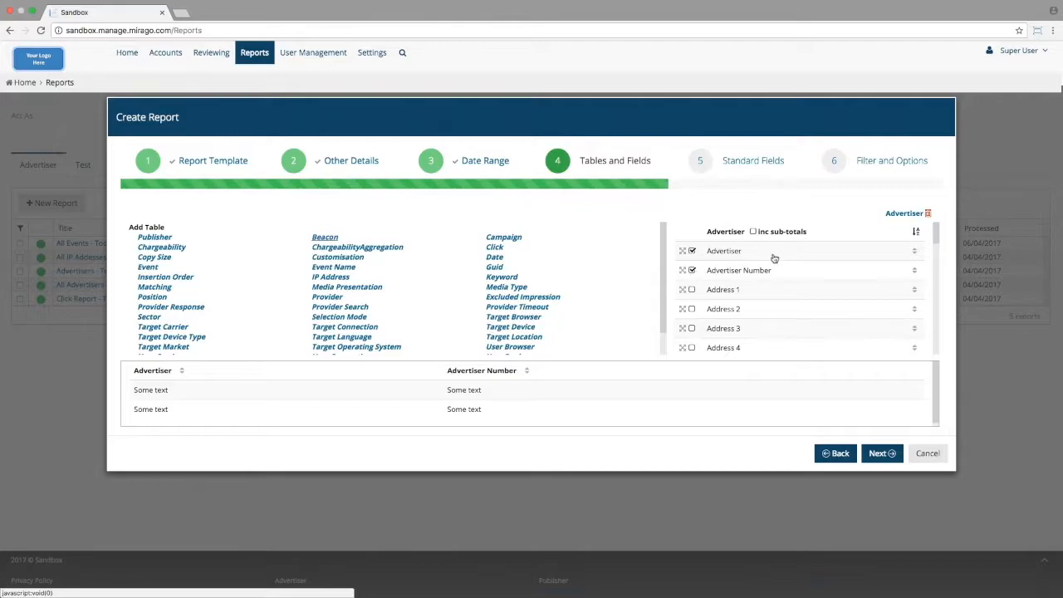
pyautogui.click(929, 215)
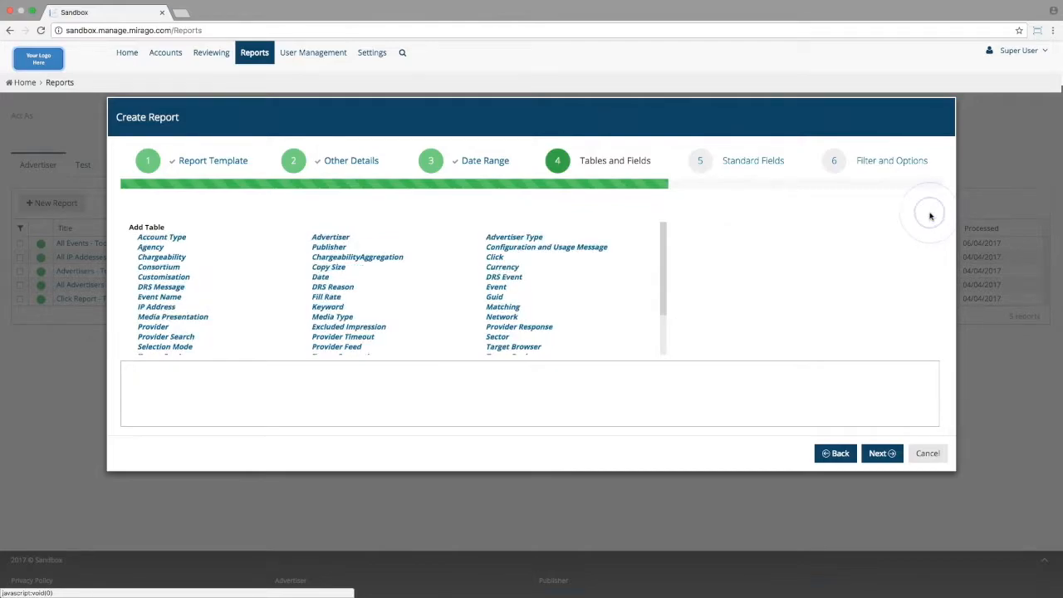
# Step: Add the Advertiser table with its default Advertiser and Advertiser Number fields to the report
pyautogui.click(331, 237)
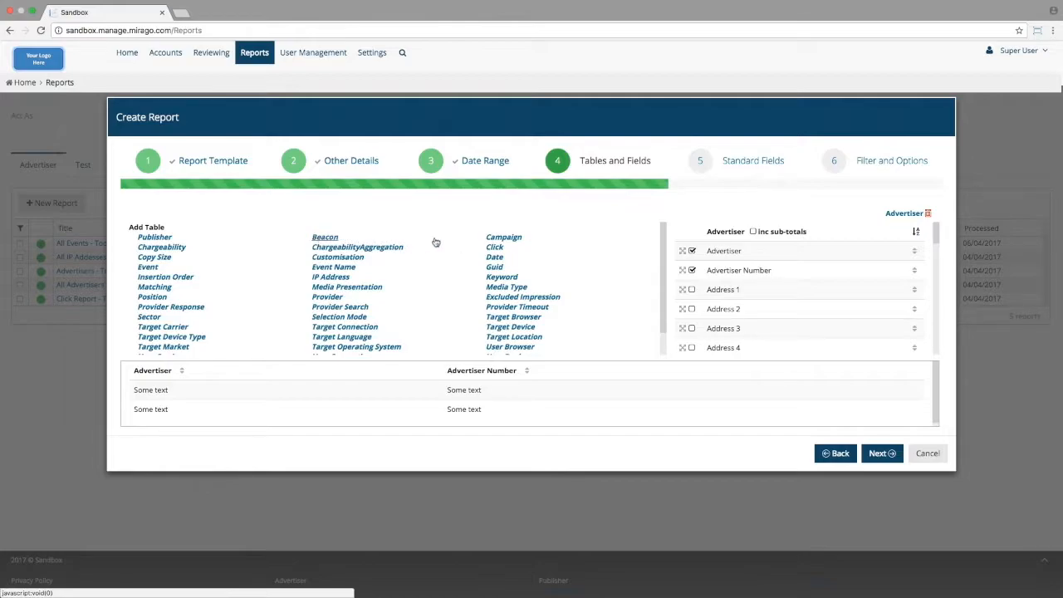
# Step: Add the Campaign table, try adding the IP Address table and remove it again, and continue to the standard fields
pyautogui.click(501, 238)
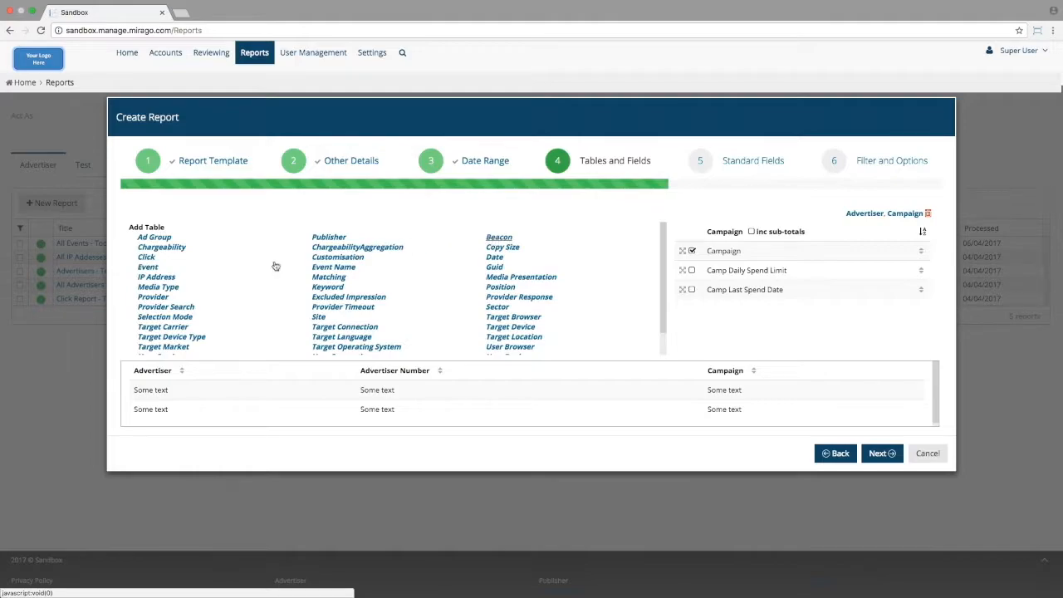
pyautogui.click(162, 278)
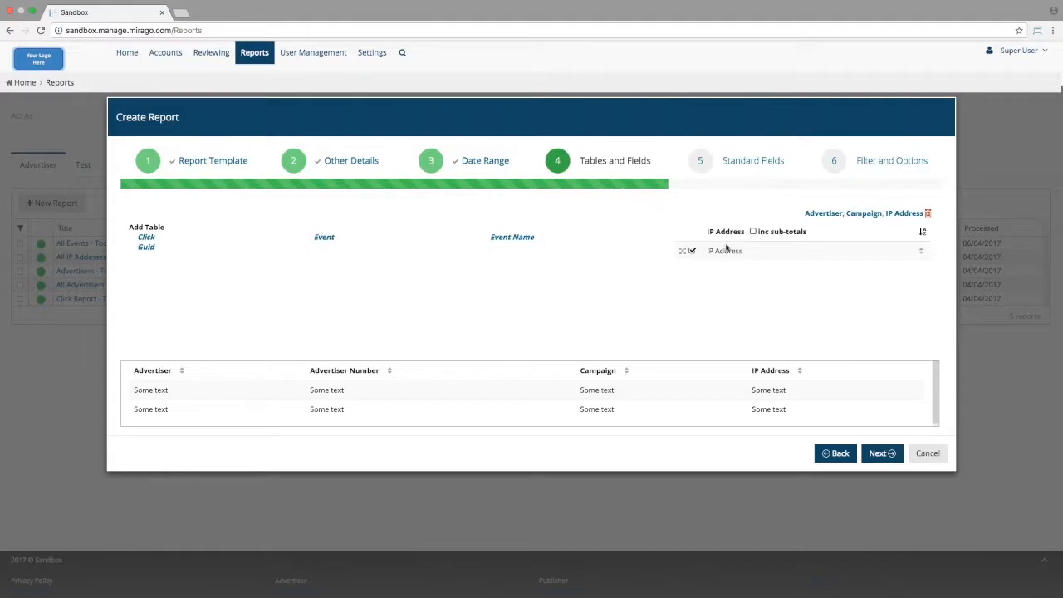
pyautogui.click(928, 214)
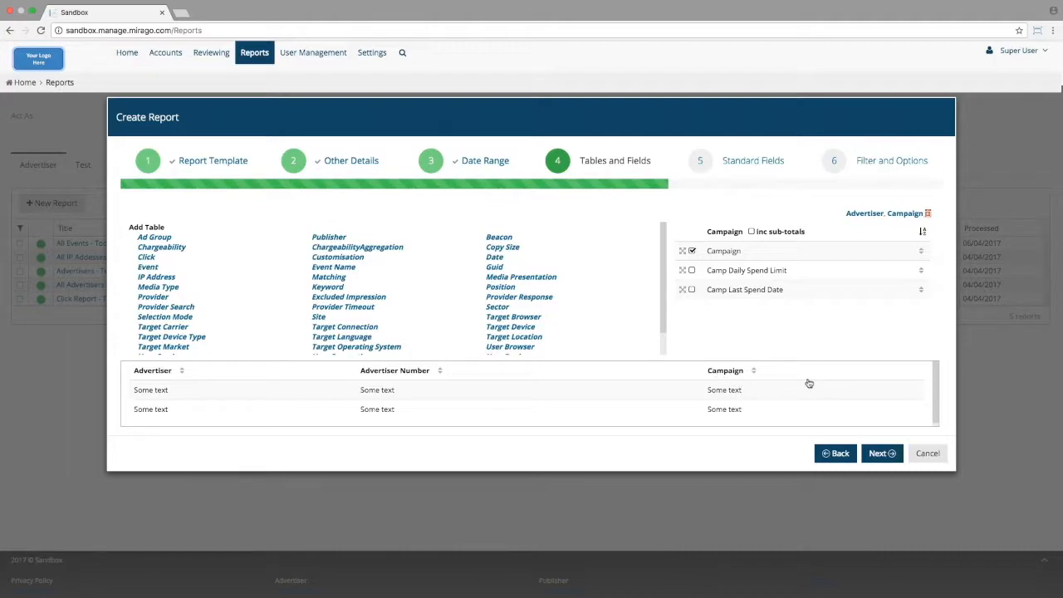
pyautogui.click(879, 453)
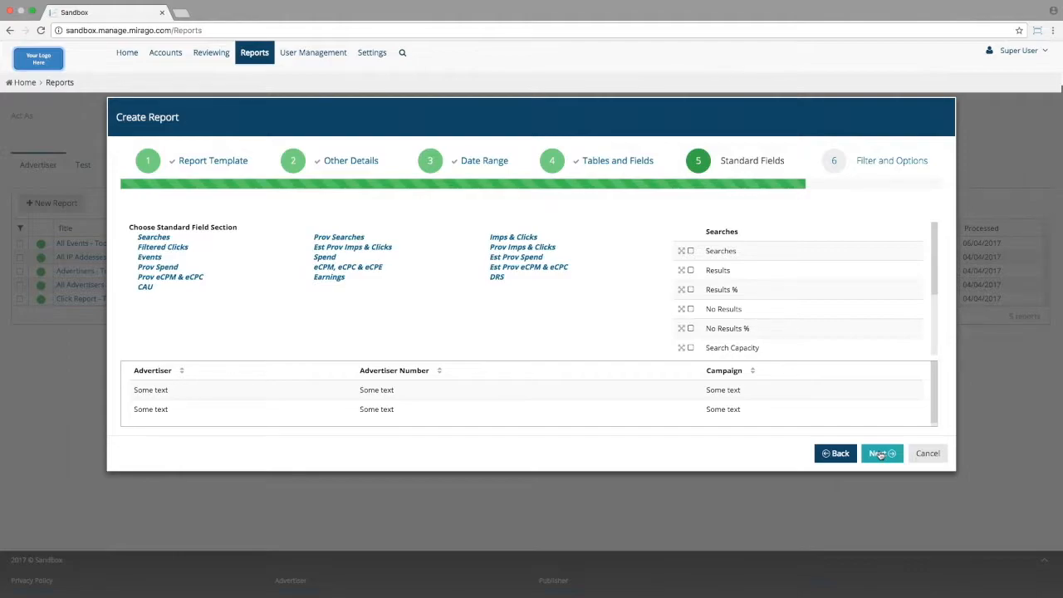
# Step: Include the Impressions and Clicks fields from the Imps & Clicks section and continue to the filters and options
pyautogui.click(520, 239)
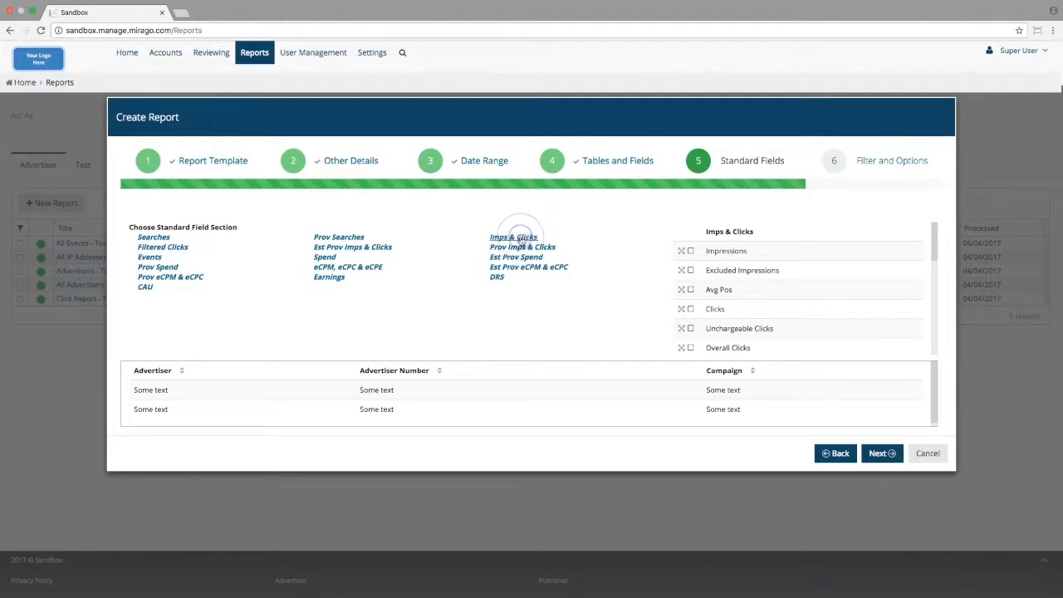
pyautogui.click(691, 252)
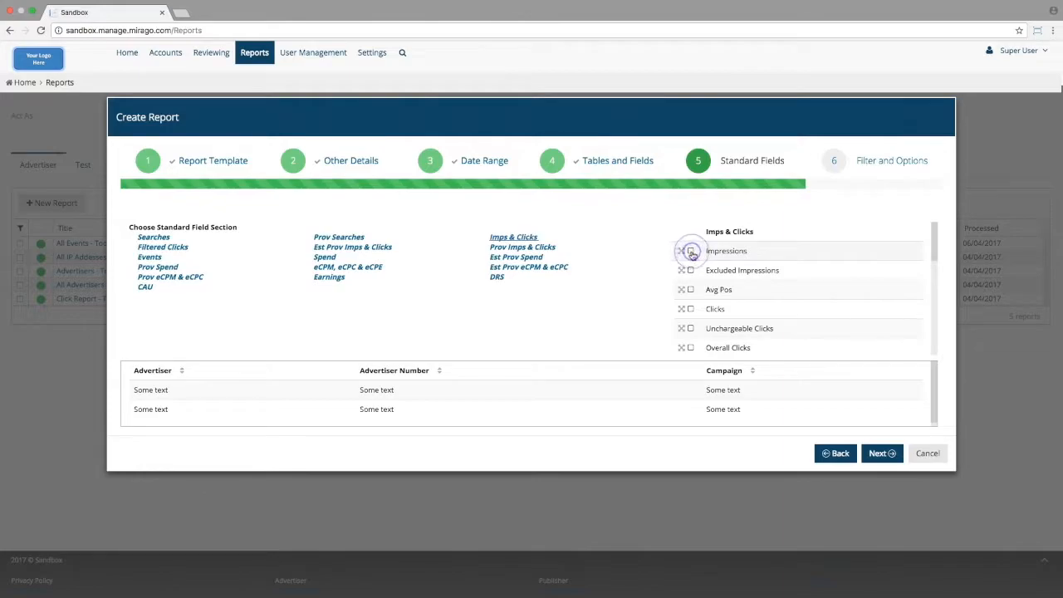
pyautogui.click(691, 309)
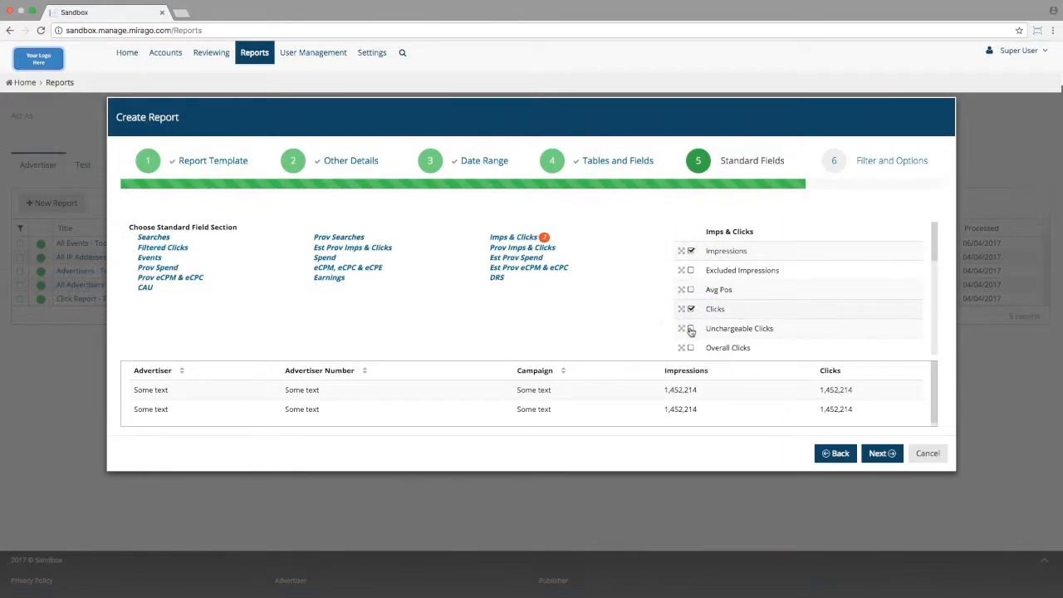
pyautogui.scroll(-5, 691, 332)
pyautogui.scroll(-5, 691, 333)
pyautogui.scroll(4, 691, 333)
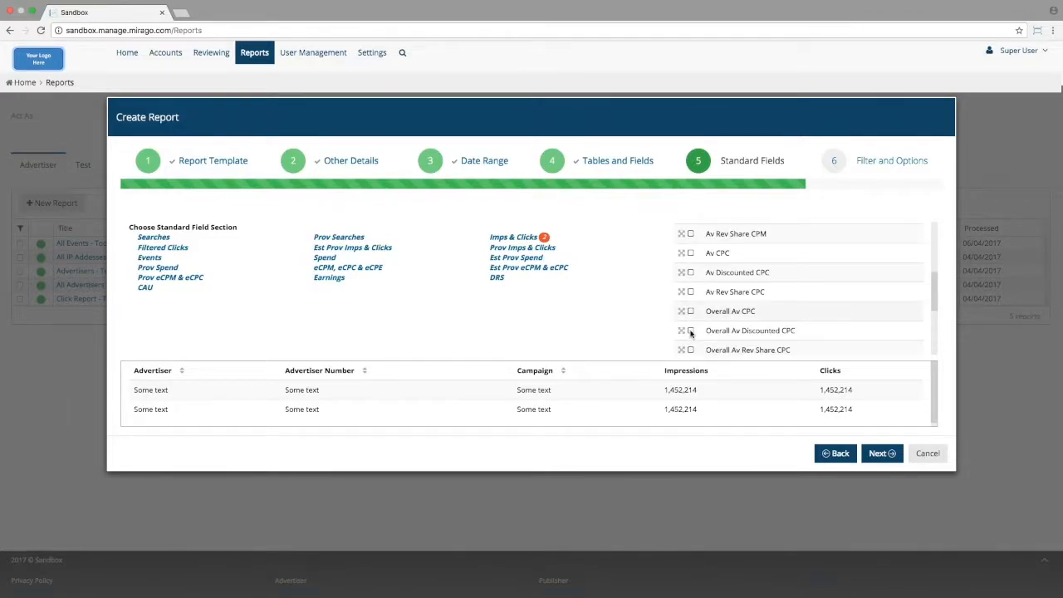
pyautogui.scroll(6, 691, 333)
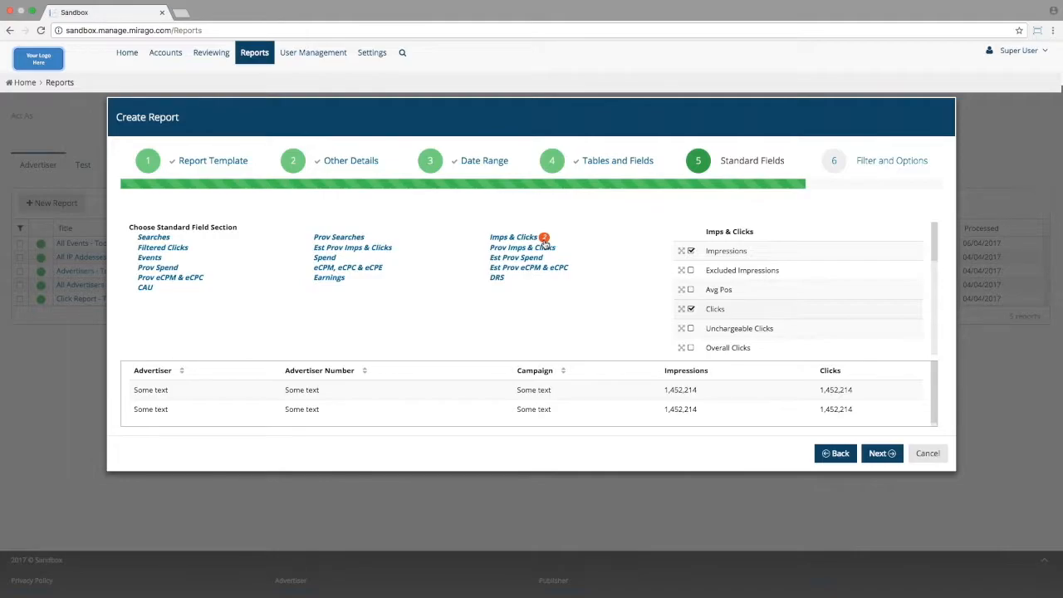
pyautogui.click(876, 453)
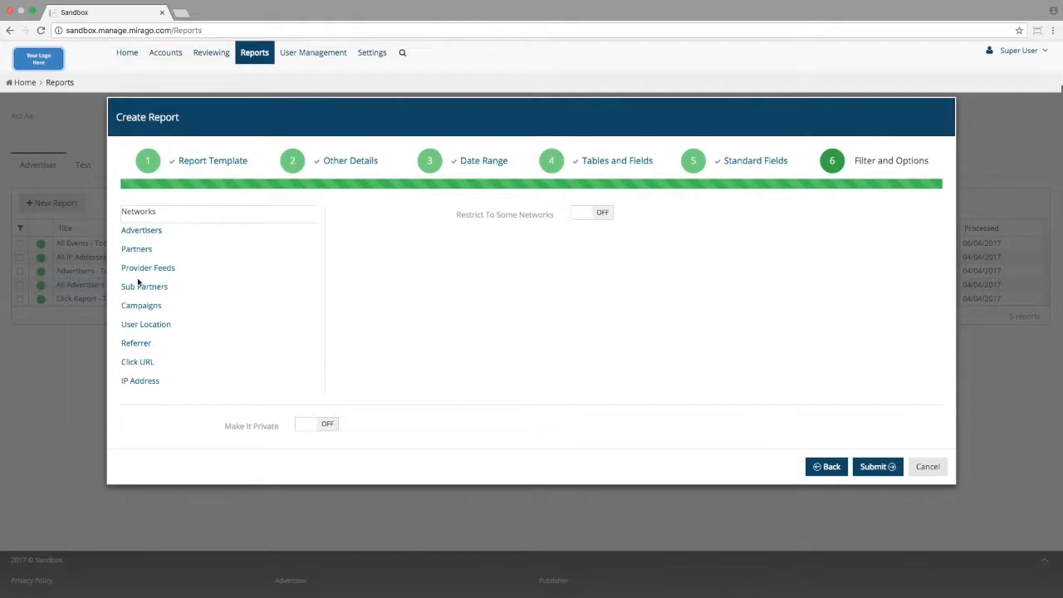
# Step: Review the Advertisers, Partners and Networks filters, leave them unrestricted, and submit the report
pyautogui.click(135, 233)
pyautogui.click(136, 252)
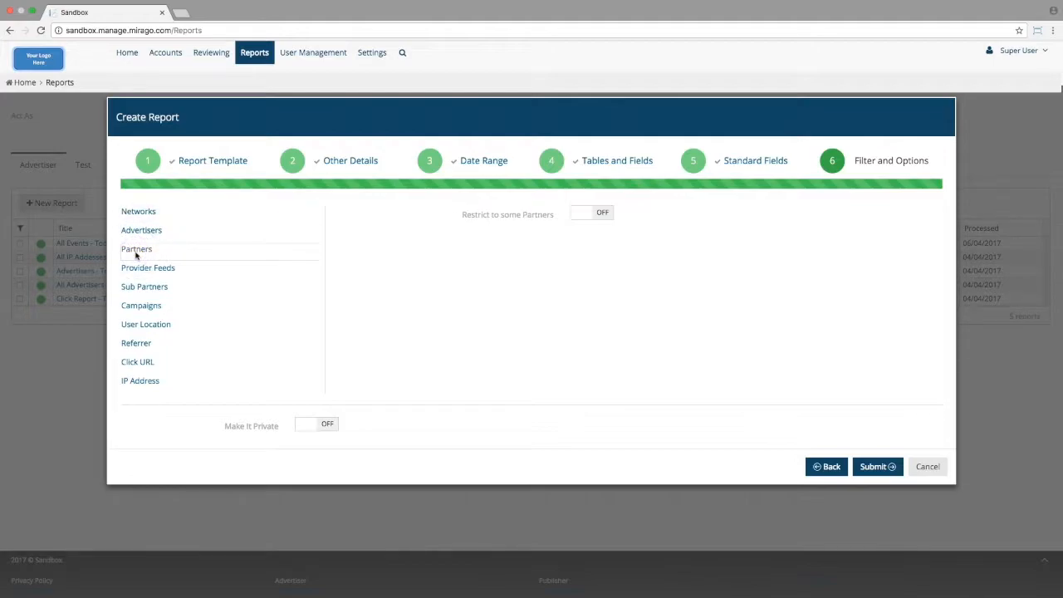
pyautogui.click(136, 214)
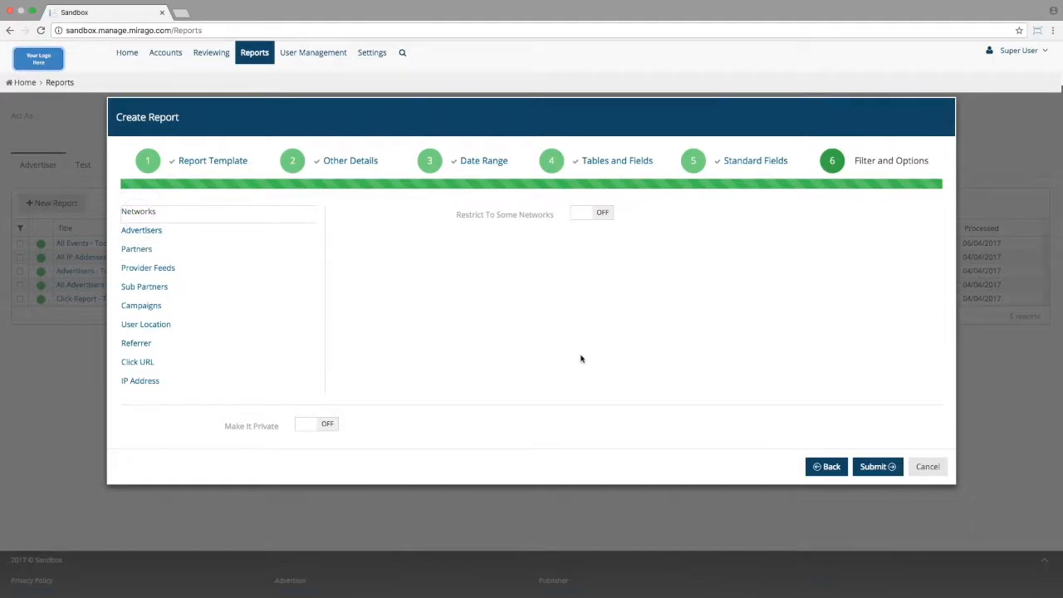
pyautogui.click(878, 469)
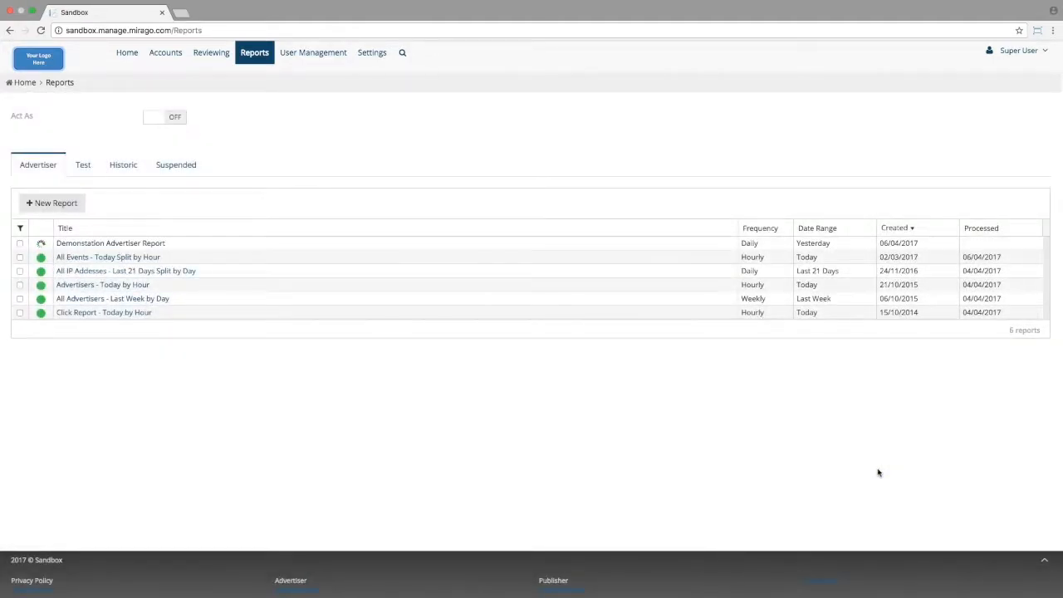